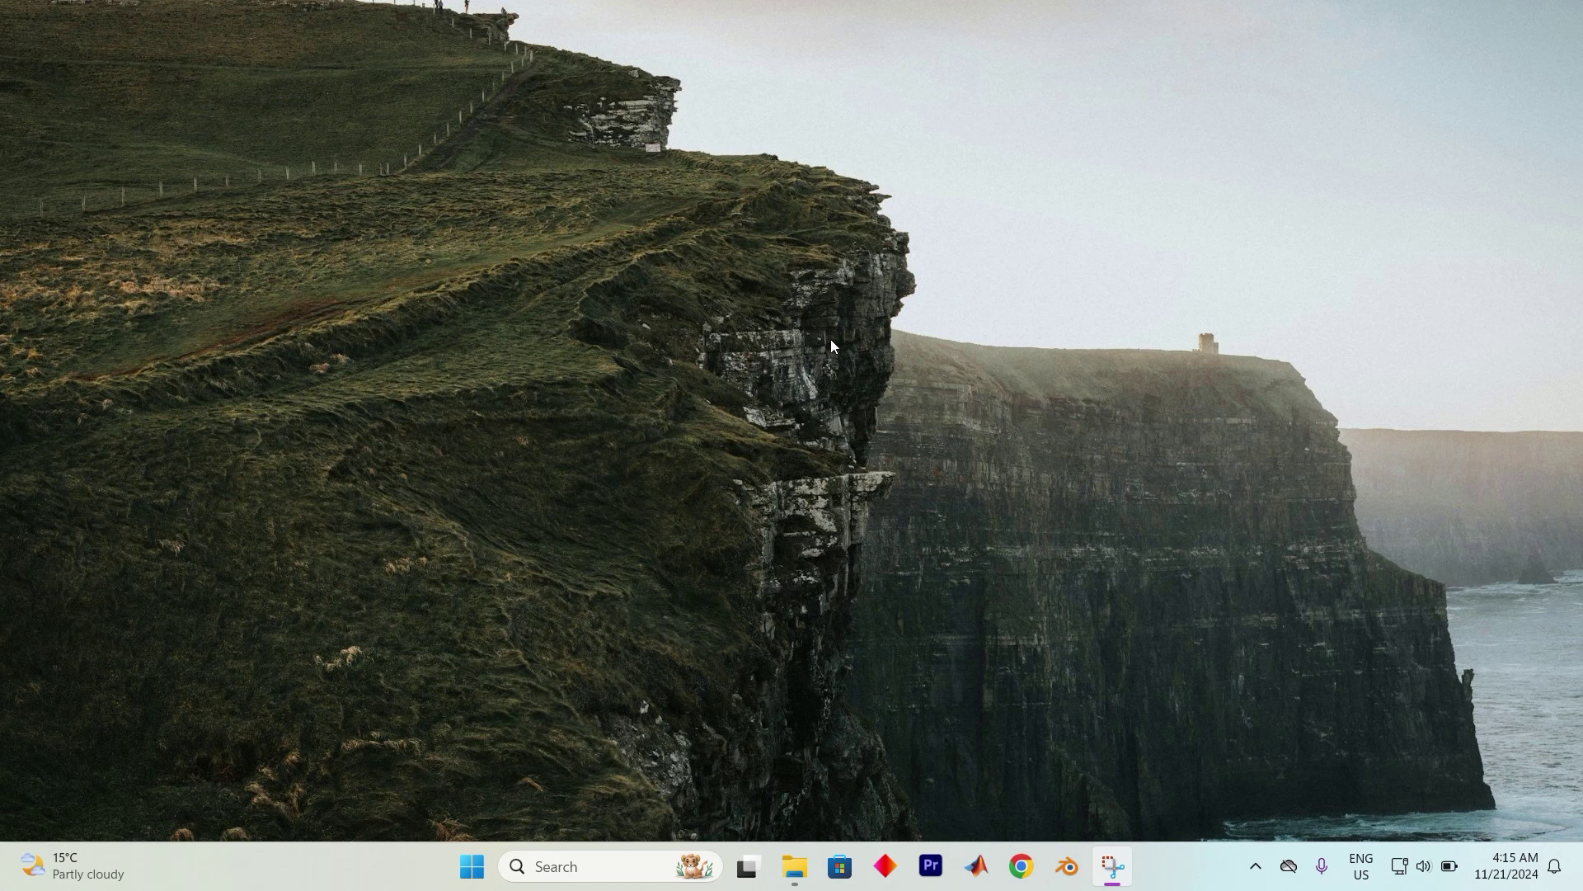
Launch Device Manager from taskbar search and expand Mice and other pointing devices
{"action": "left_click", "coordinate": [589, 862]}
{"action": "type", "text": "dev"}
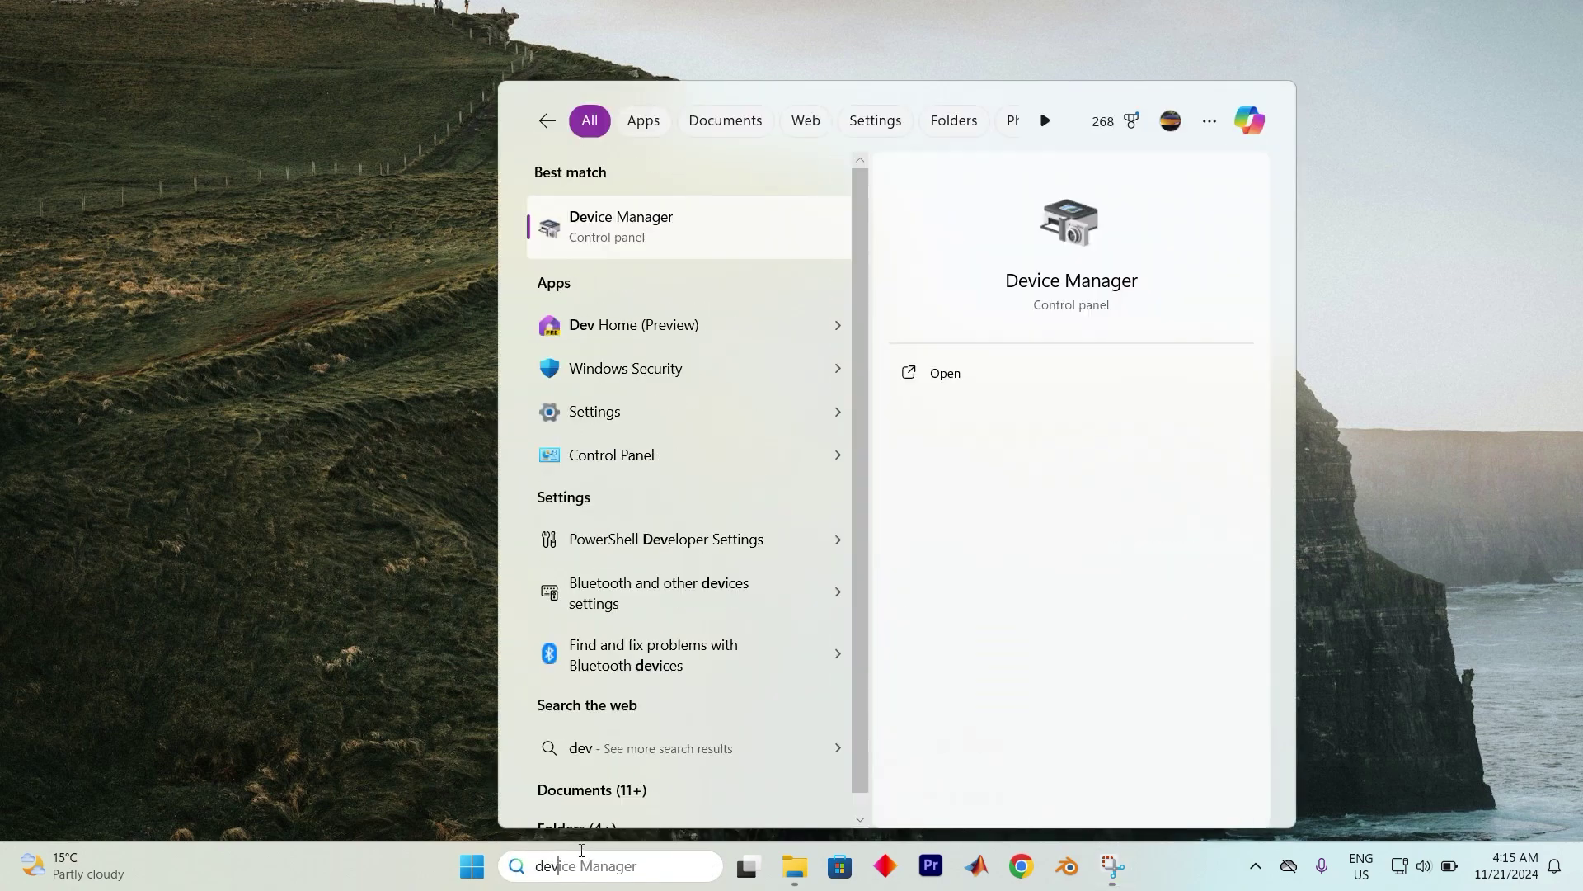
{"action": "type", "text": "i"}
{"action": "left_click", "coordinate": [1000, 372]}
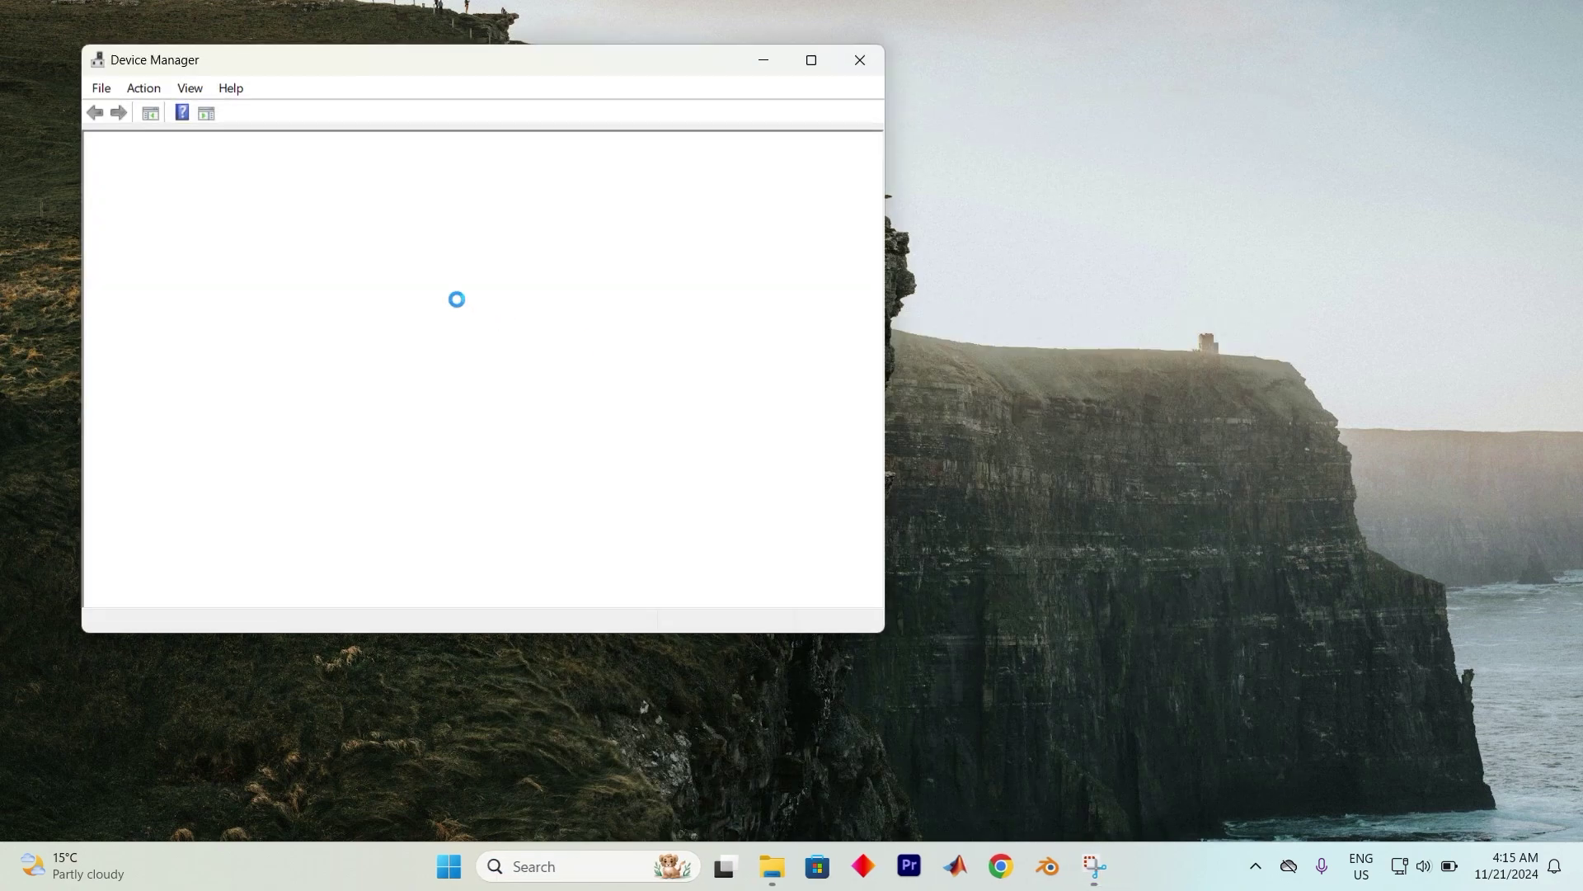
{"action": "left_click_drag", "start_coordinate": [329, 64], "coordinate": [463, 144]}
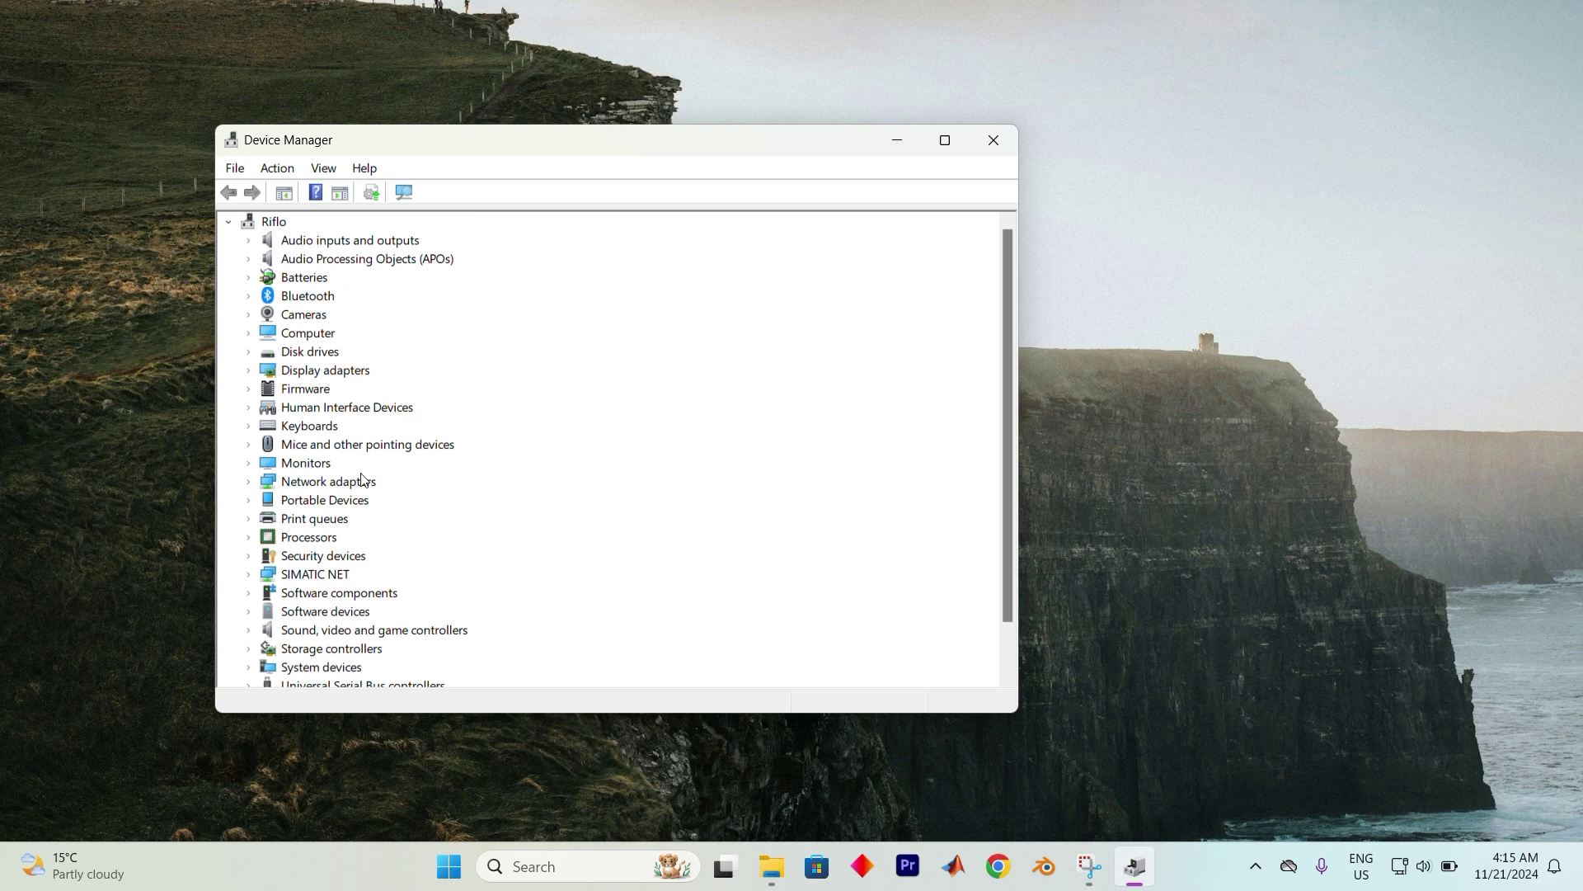
{"action": "double_click", "coordinate": [403, 445]}
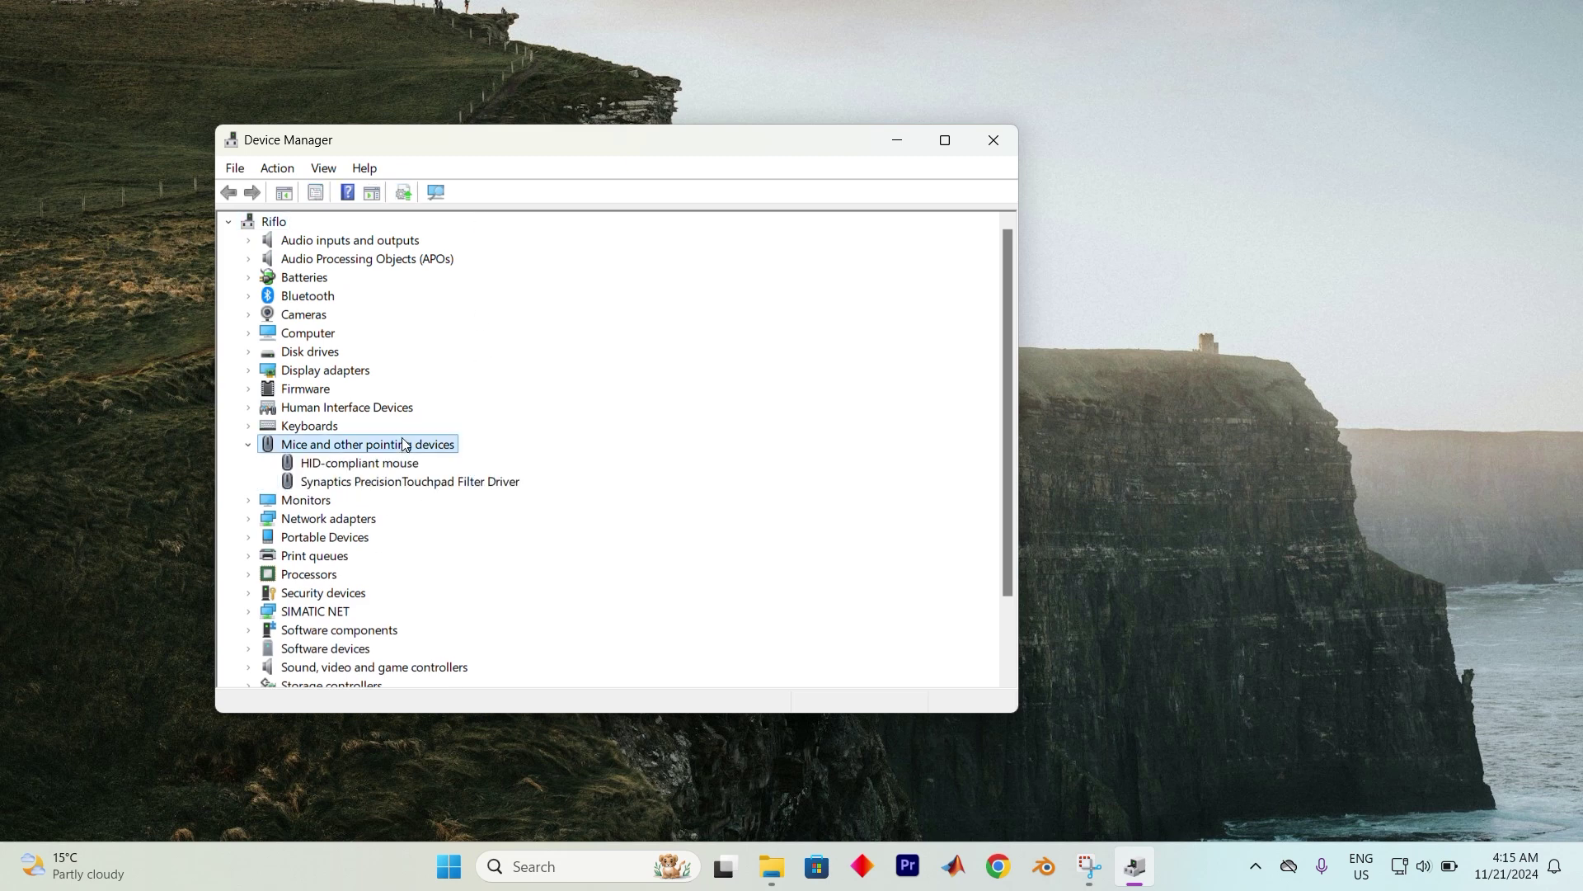
Show the HID-compliant mouse's Driver tab: Microsoft, version 10.0.22621.1, dated 6/21/2006
{"action": "left_click", "coordinate": [375, 469]}
{"action": "right_click", "coordinate": [375, 467]}
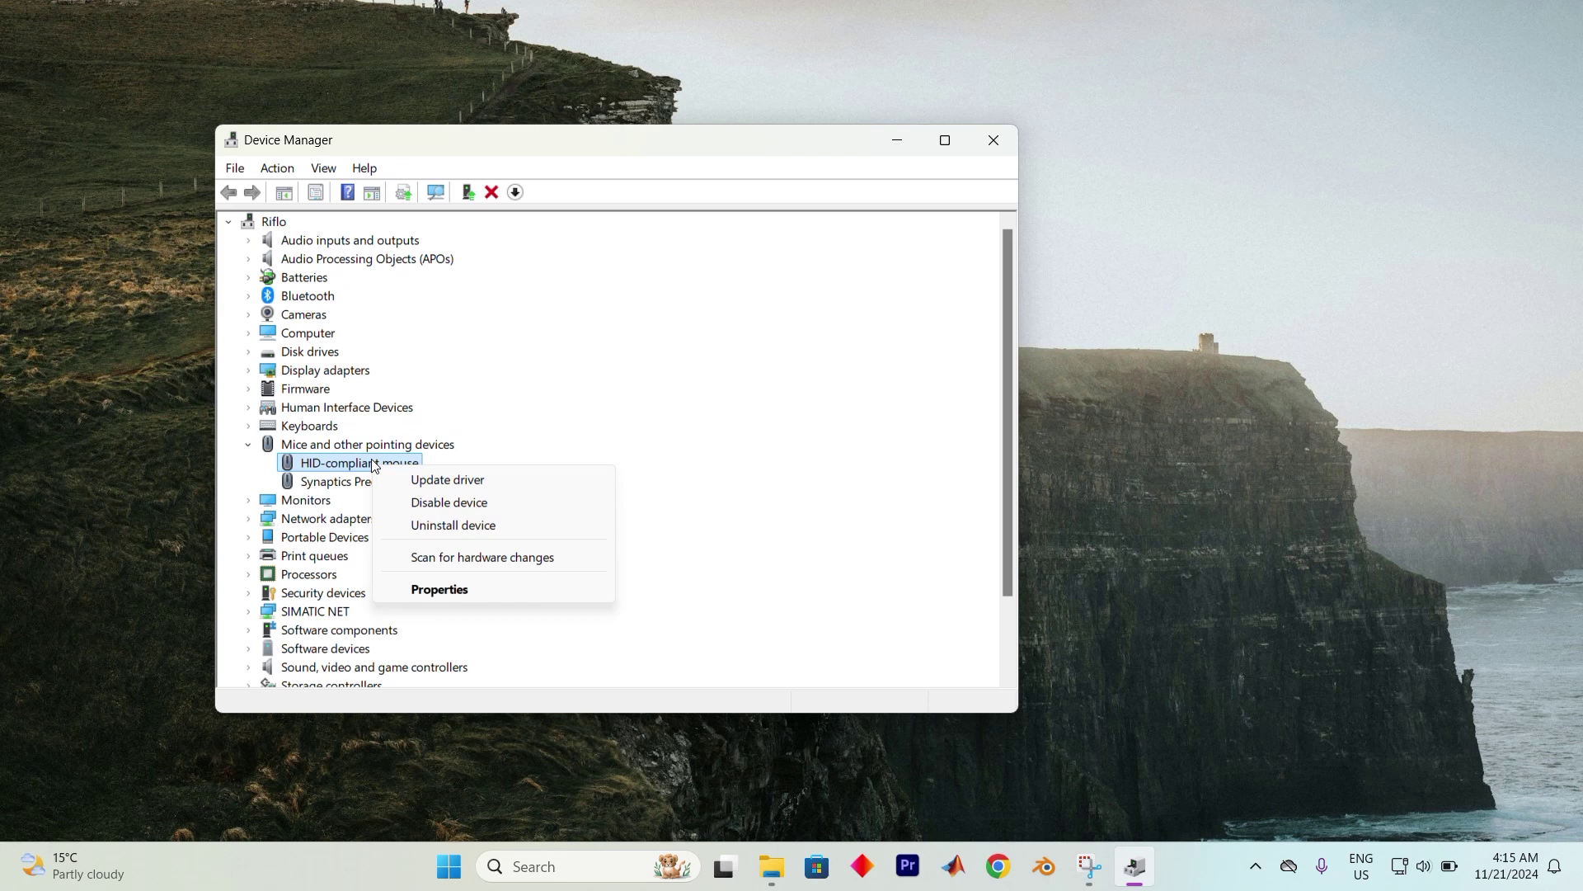
{"action": "left_click", "coordinate": [453, 589]}
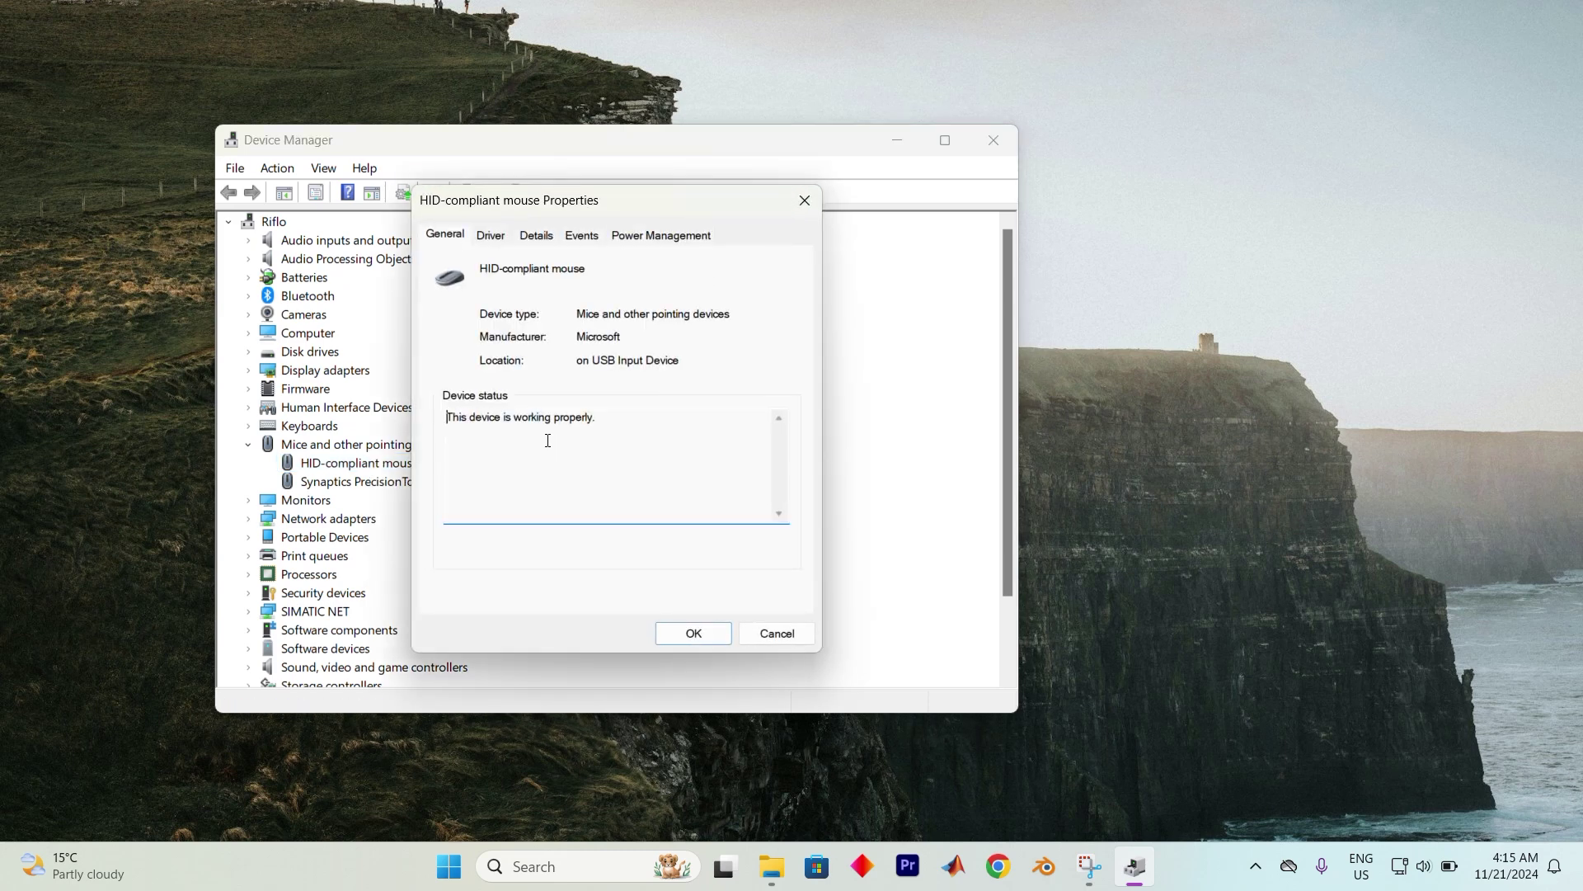
{"action": "left_click", "coordinate": [493, 247]}
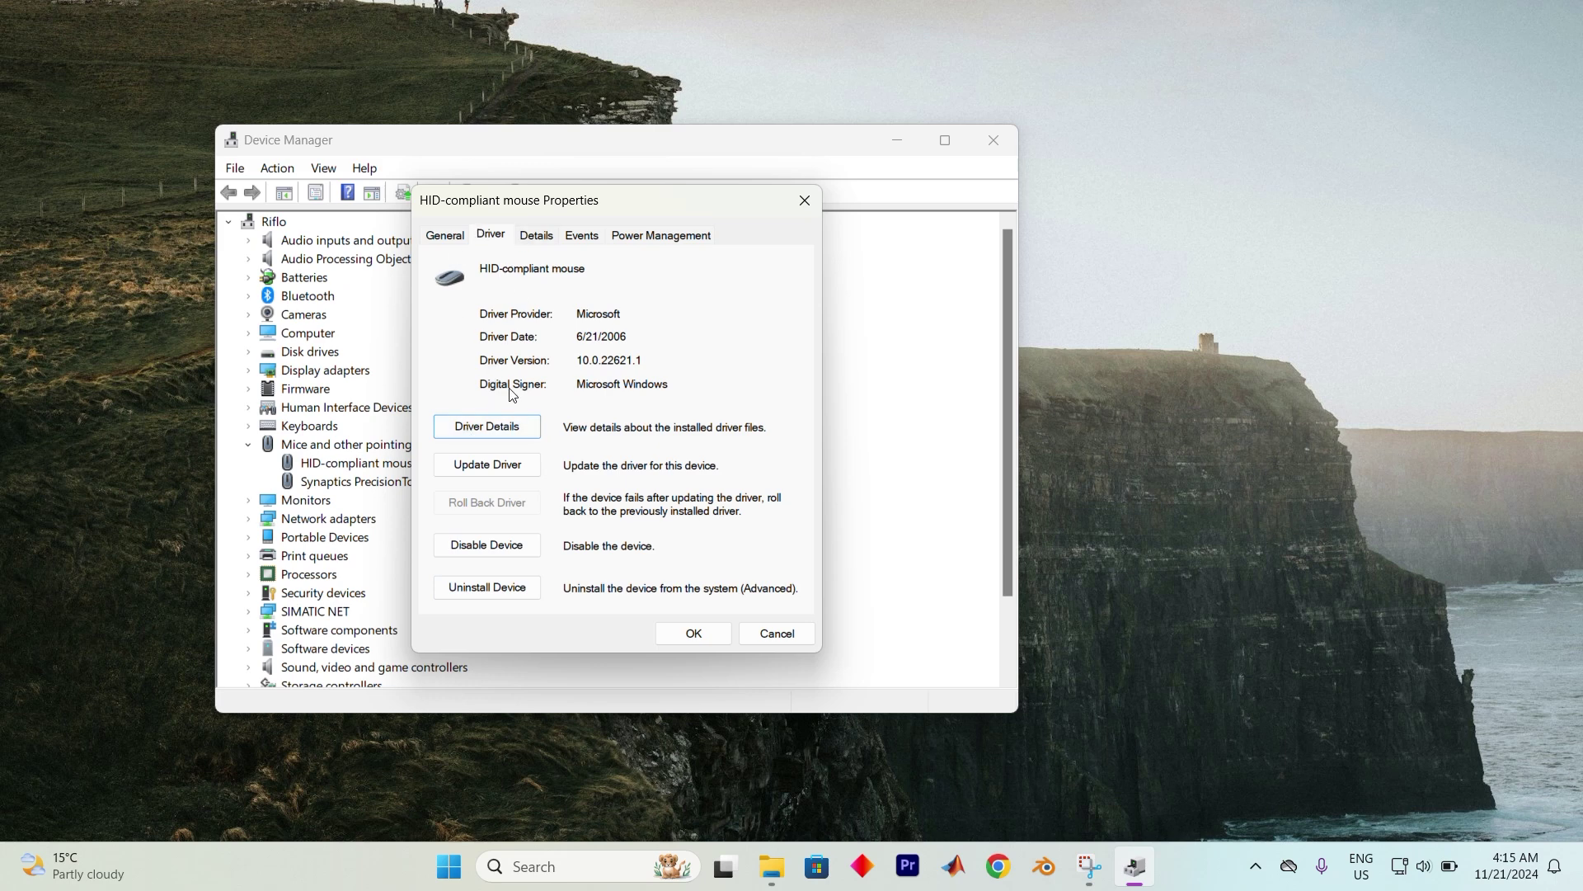
Reinstall the HID-compliant mouse driver, picking it from this computer's list of available drivers
{"action": "left_click", "coordinate": [495, 464]}
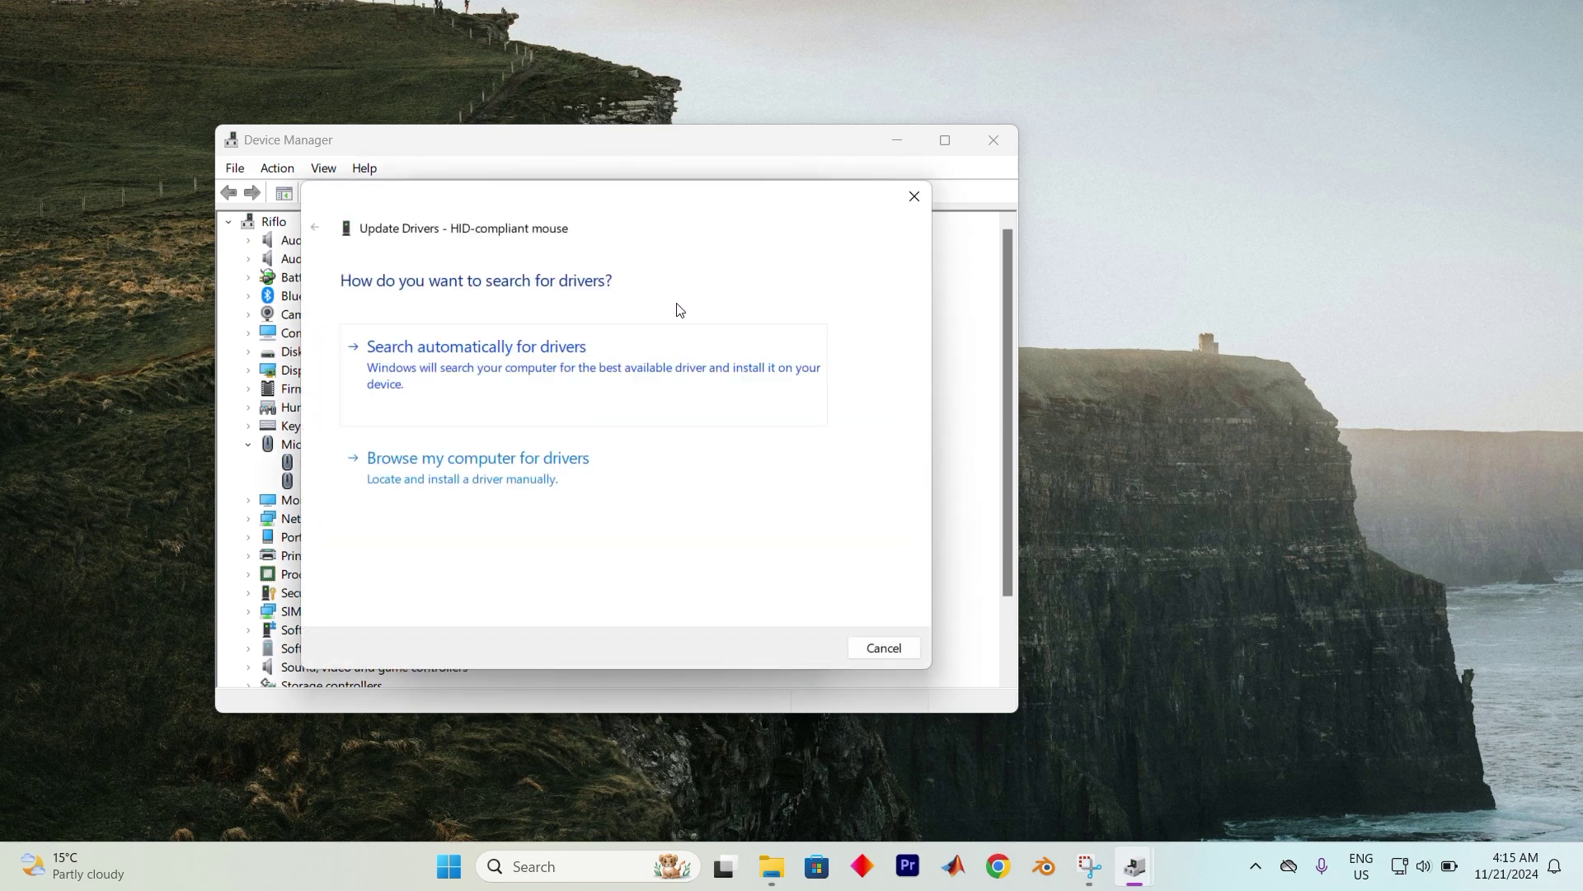
{"action": "left_click", "coordinate": [457, 463]}
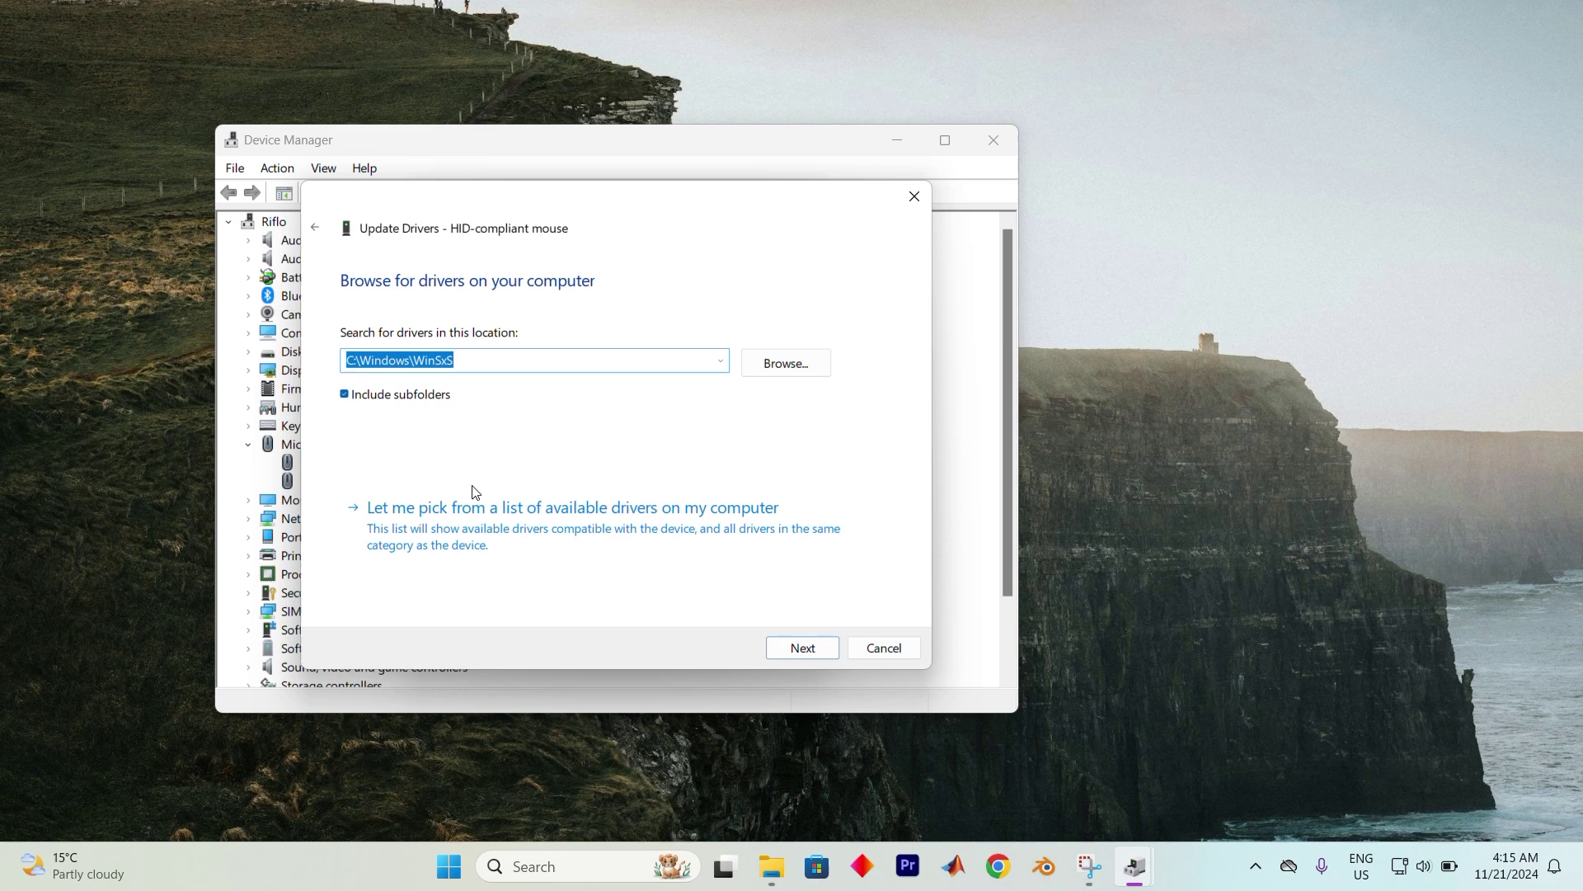
{"action": "left_click", "coordinate": [481, 522]}
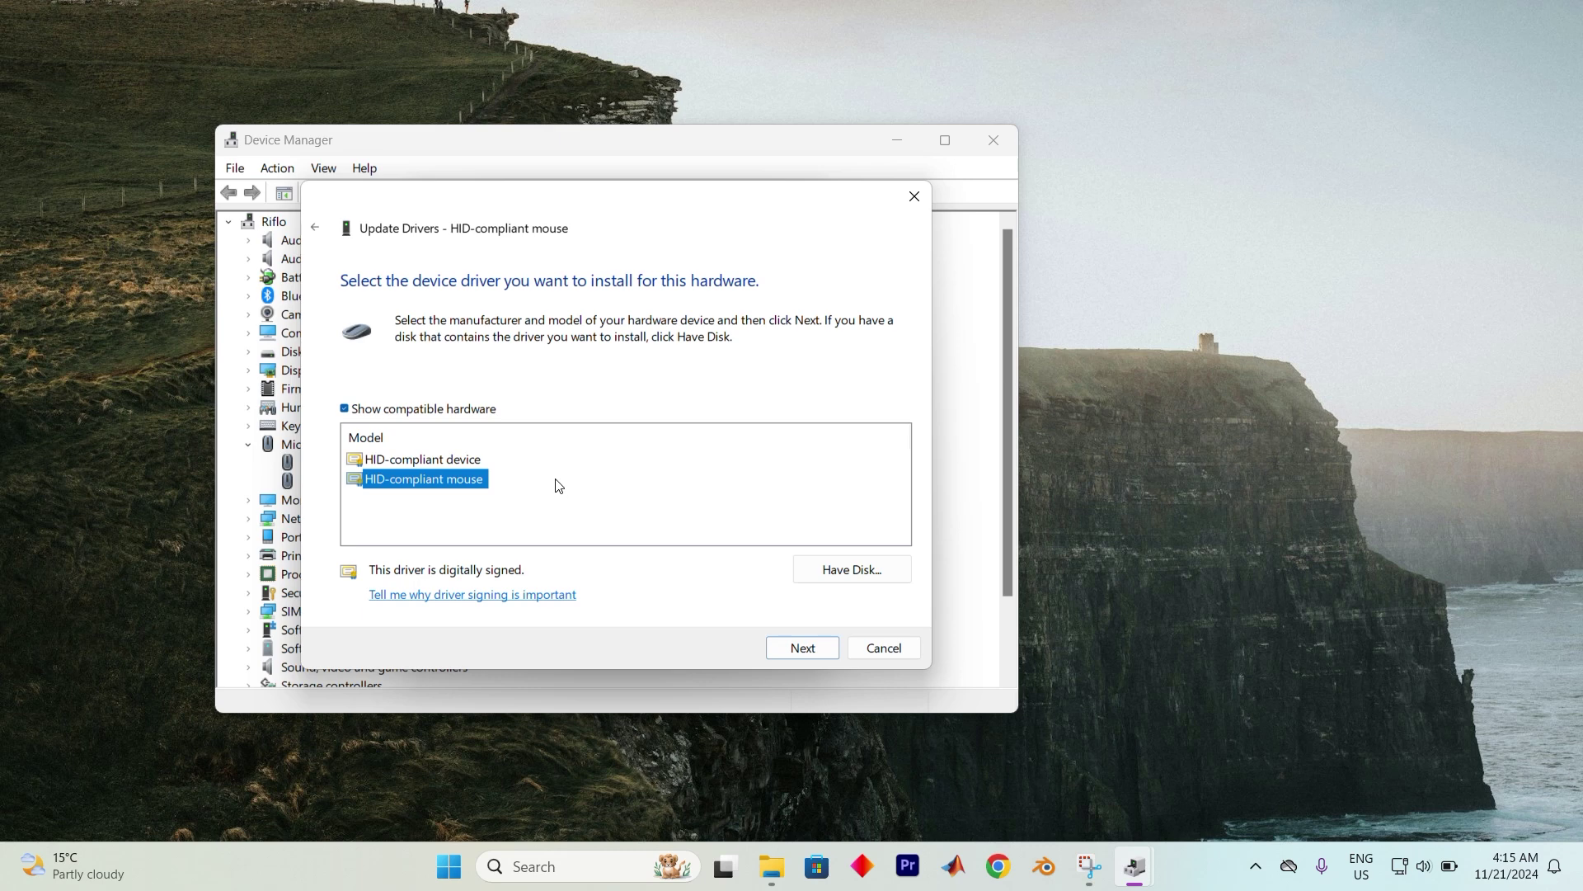
{"action": "left_click", "coordinate": [787, 648]}
{"action": "left_click", "coordinate": [873, 651]}
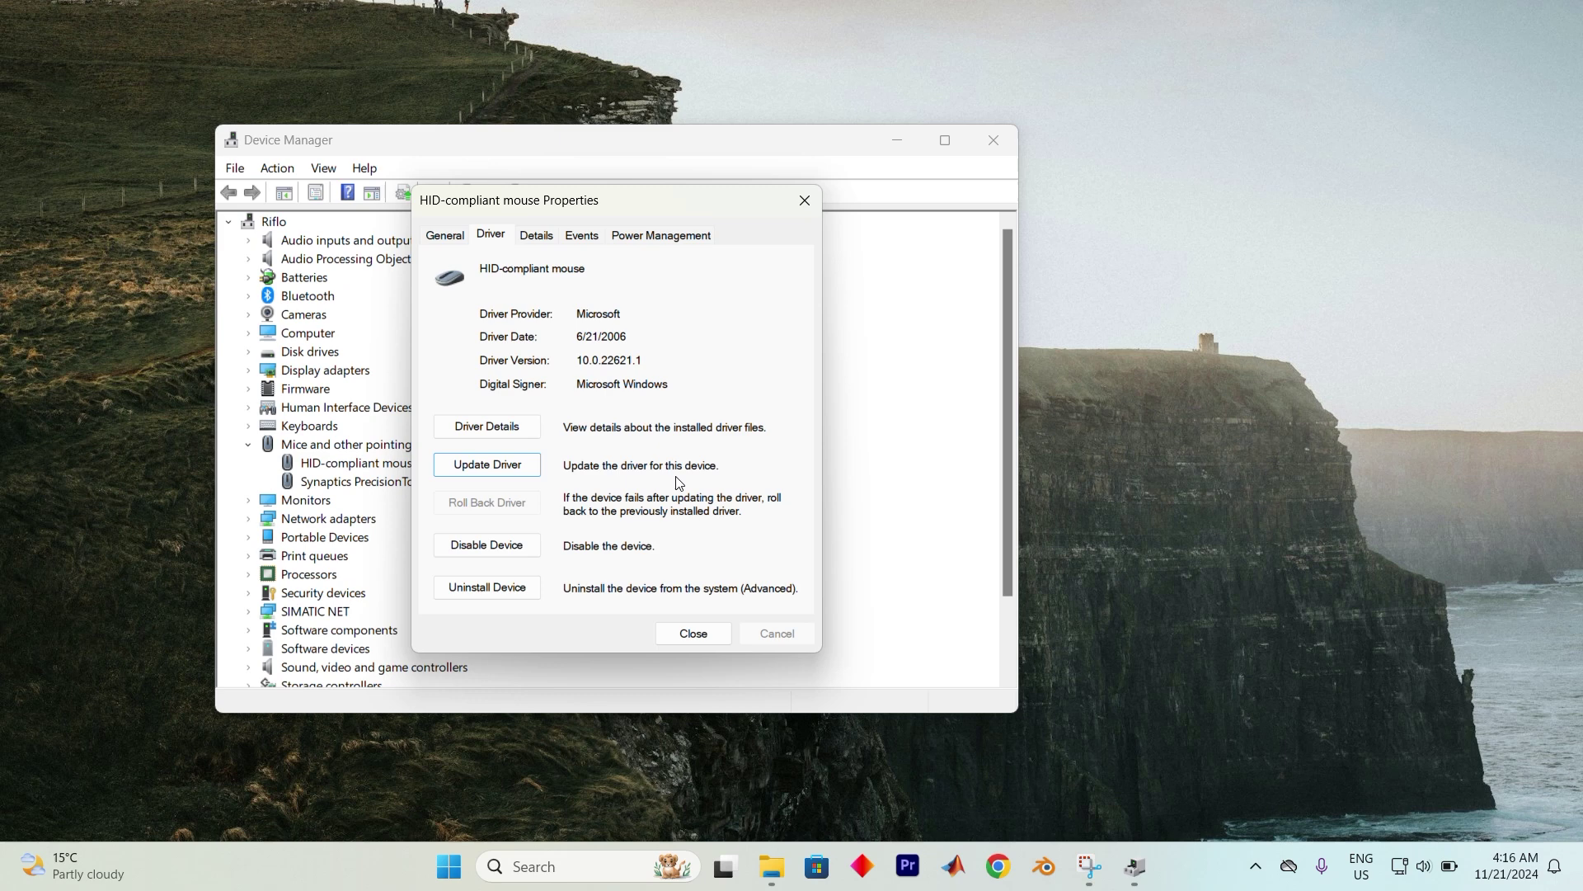
Show the mouse's Power Management tab, where waking the computer is allowed
{"action": "left_click", "coordinate": [632, 235]}
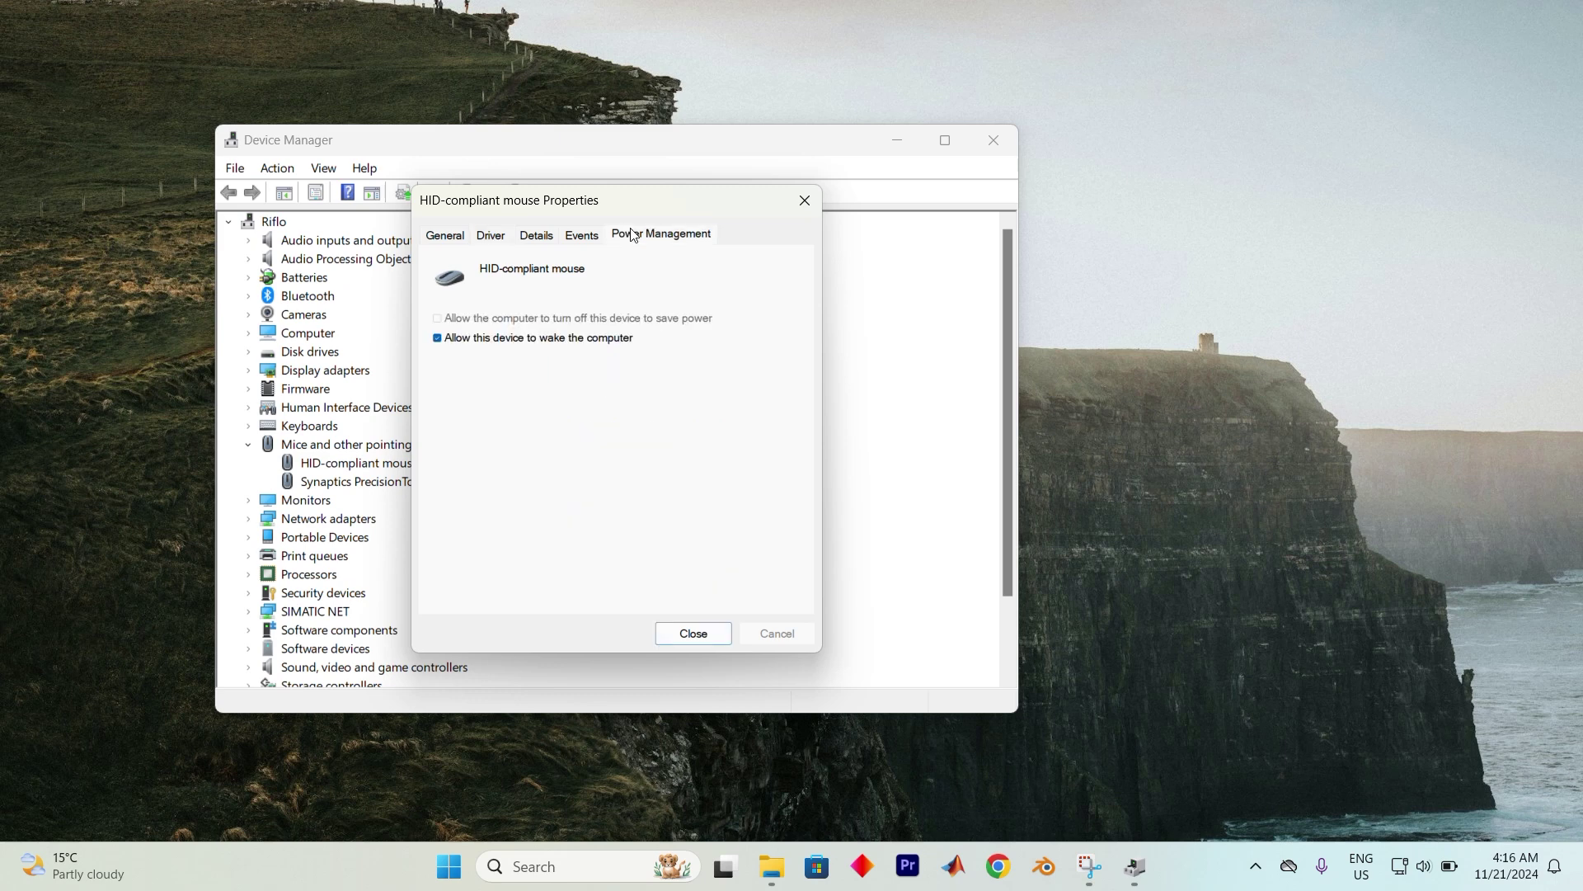